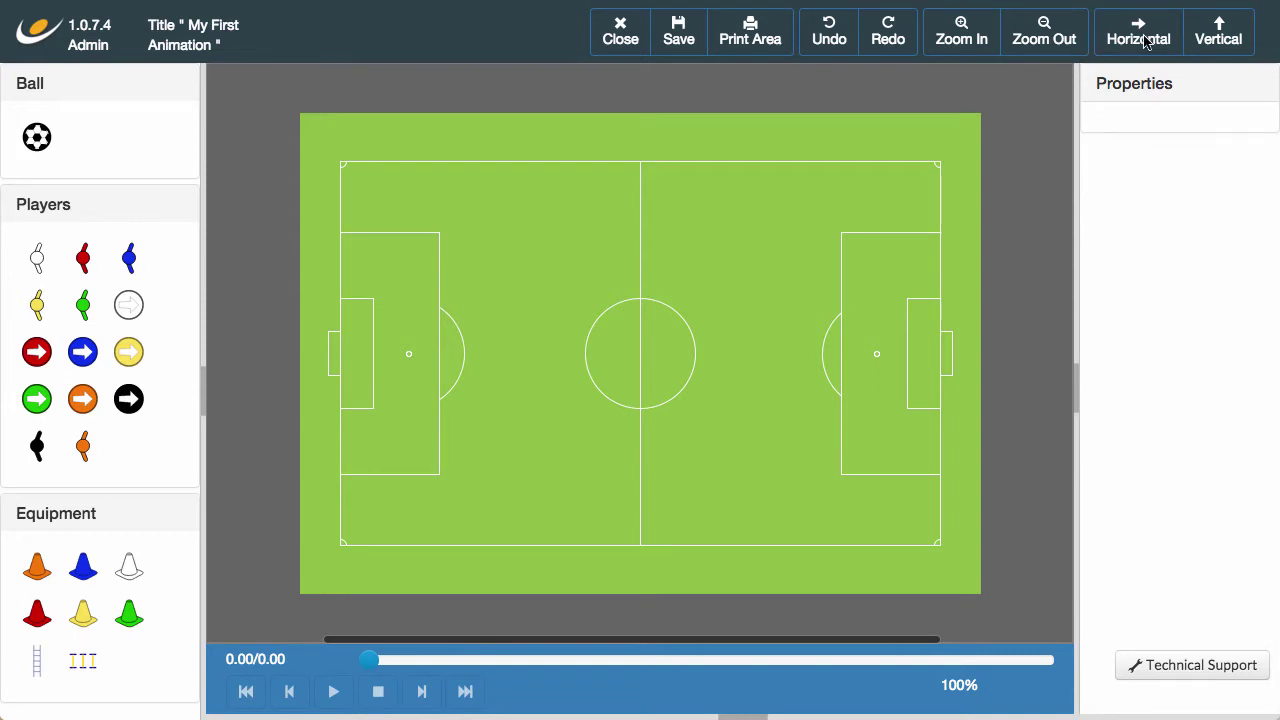
# Switch the pitch to vertical orientation.
pyautogui.click(1213, 40)
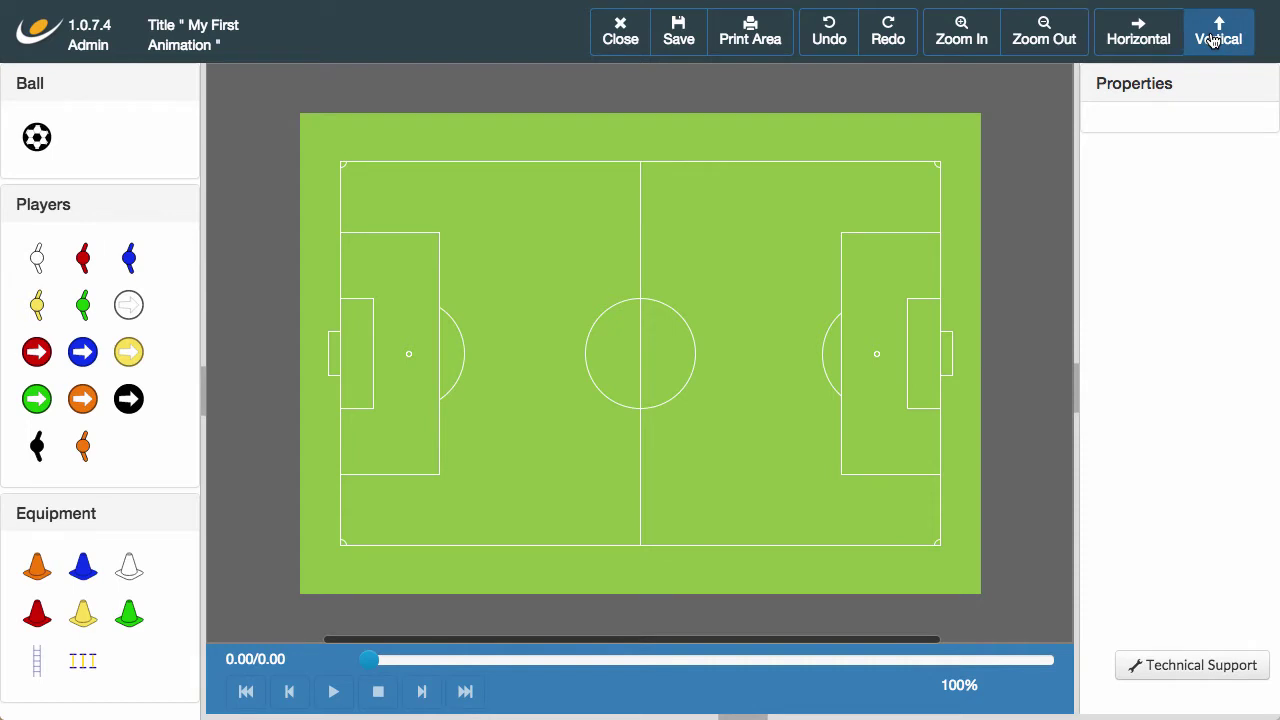
pyautogui.click(1150, 40)
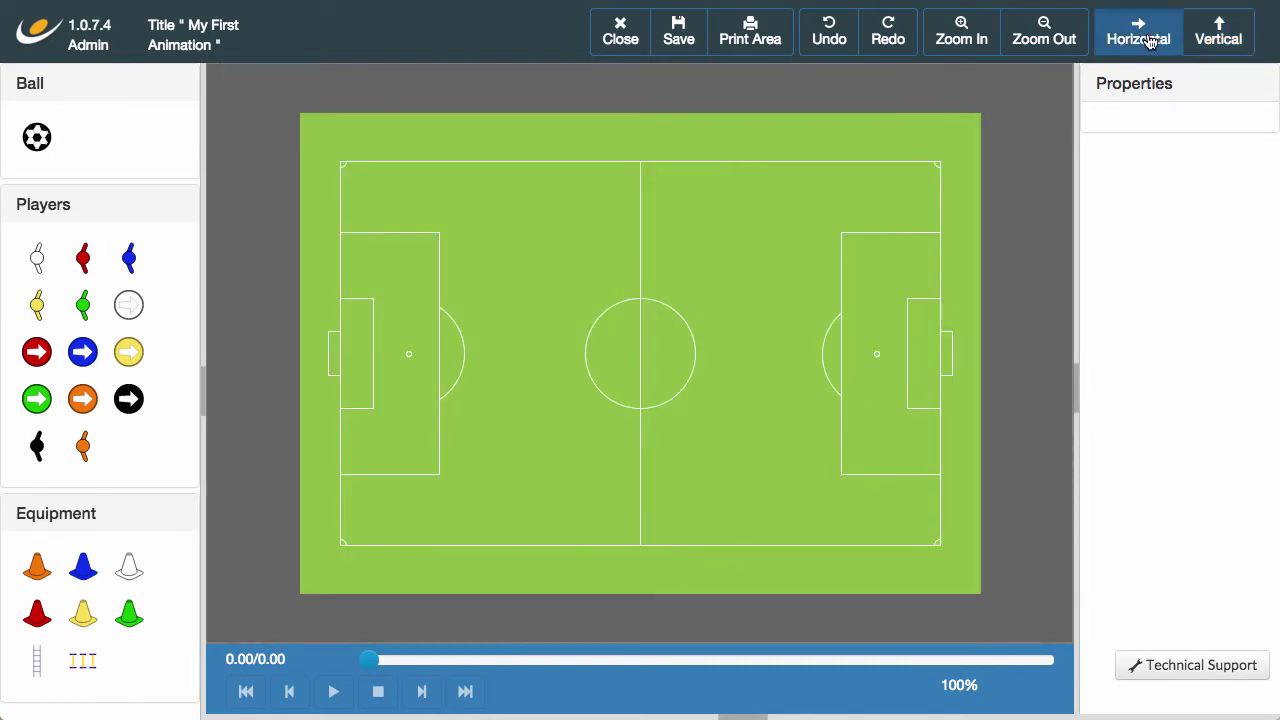
pyautogui.click(1213, 40)
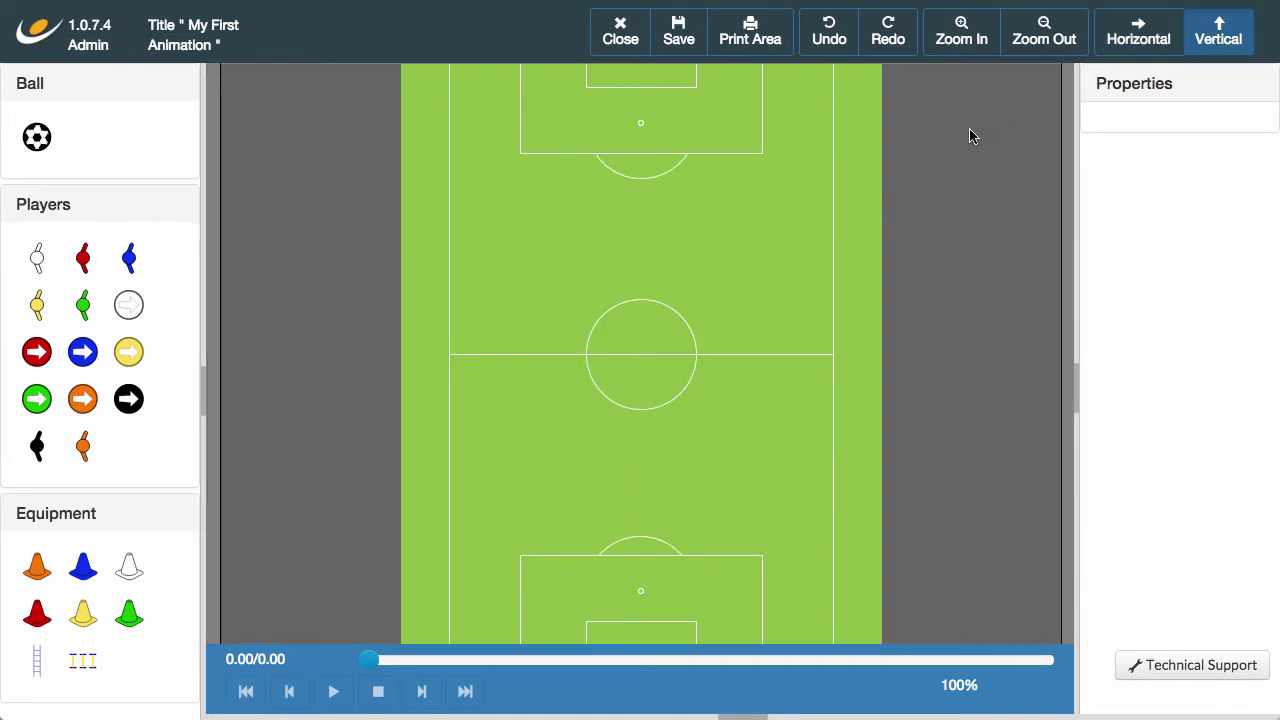
pyautogui.scroll(5, 636, 206)
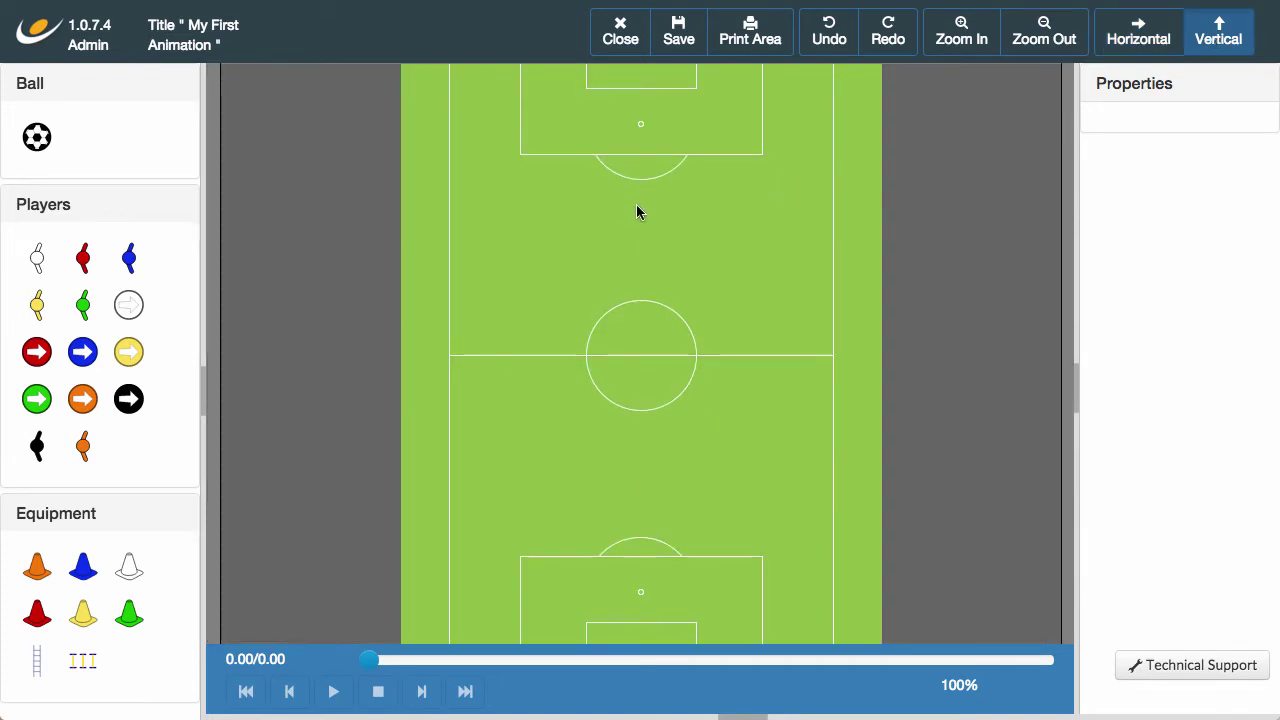
# Zoom the pitch to 250% and frame the top penalty area and goal.
pyautogui.click(970, 42)
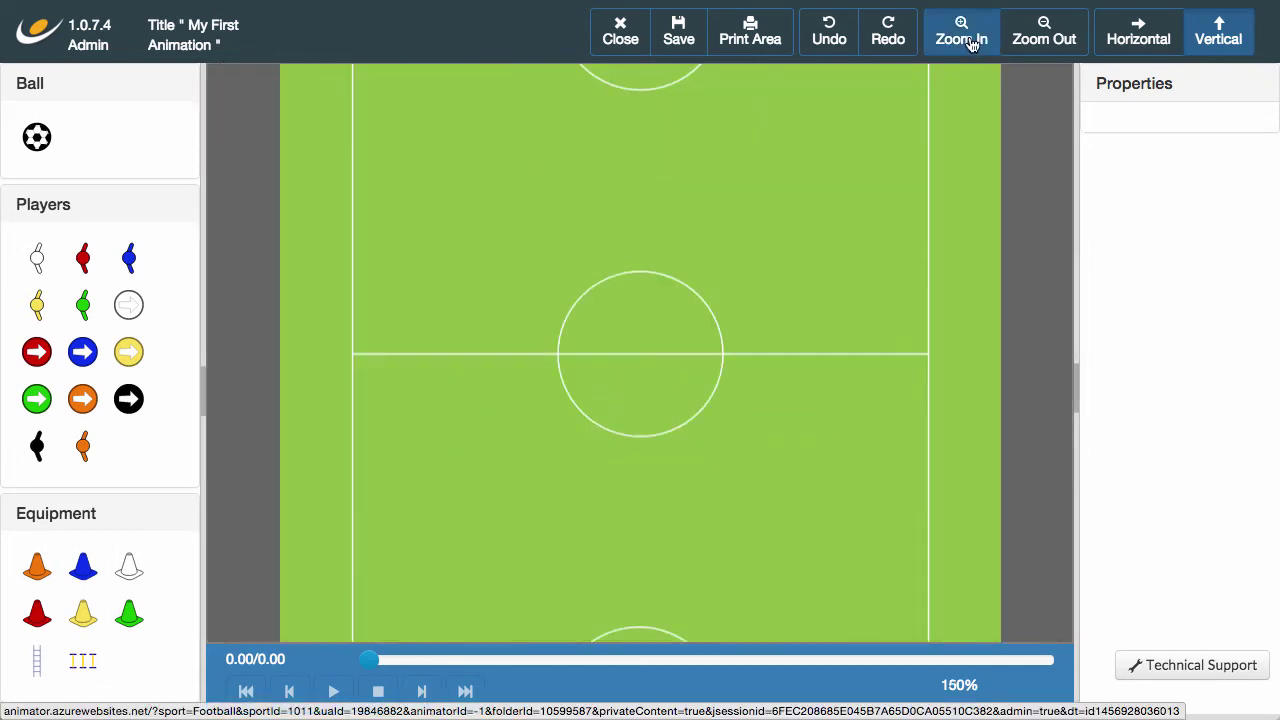
pyautogui.click(970, 42)
pyautogui.click(970, 42)
pyautogui.click(970, 42)
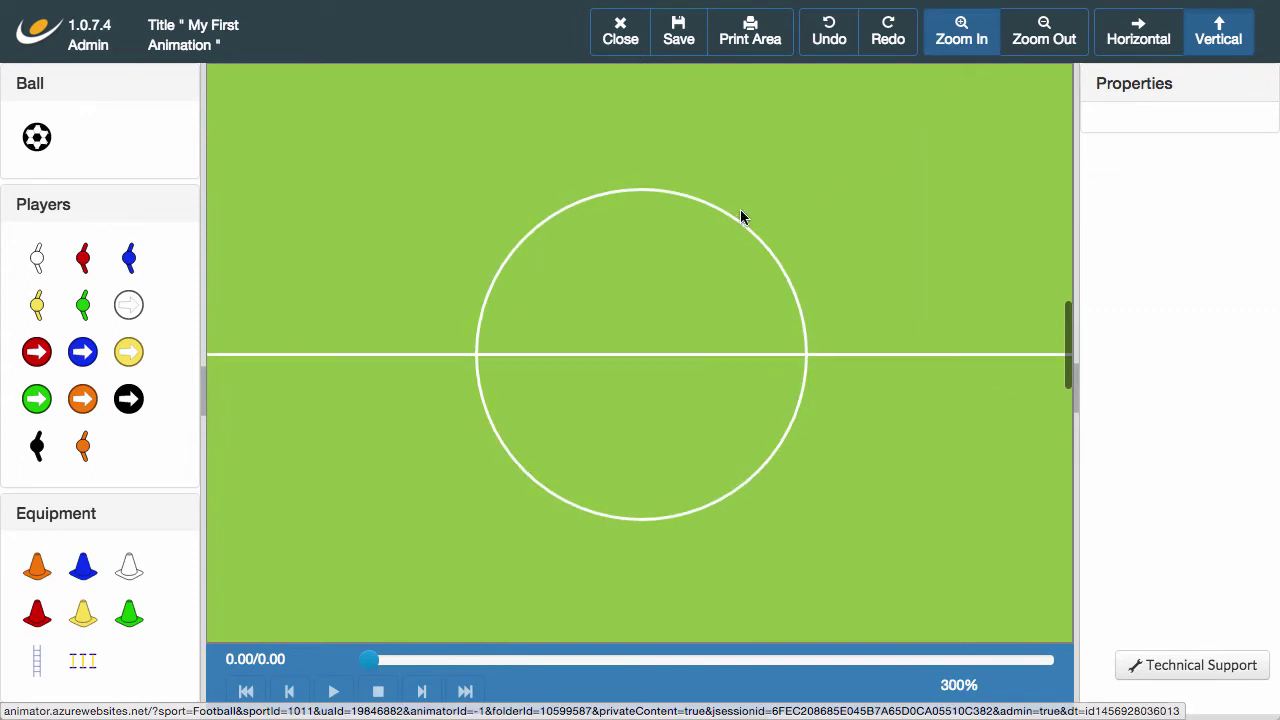
pyautogui.scroll(10, 740, 209)
pyautogui.scroll(2, 737, 213)
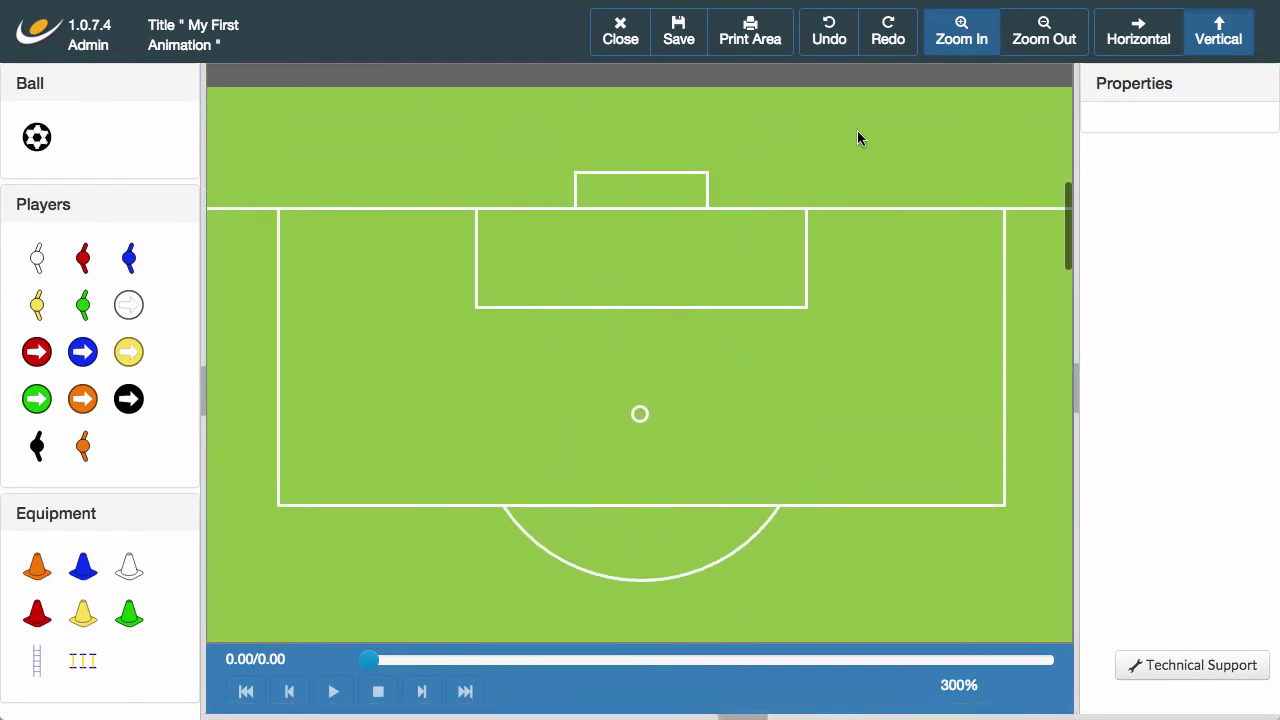
pyautogui.click(1044, 32)
pyautogui.scroll(10, 740, 262)
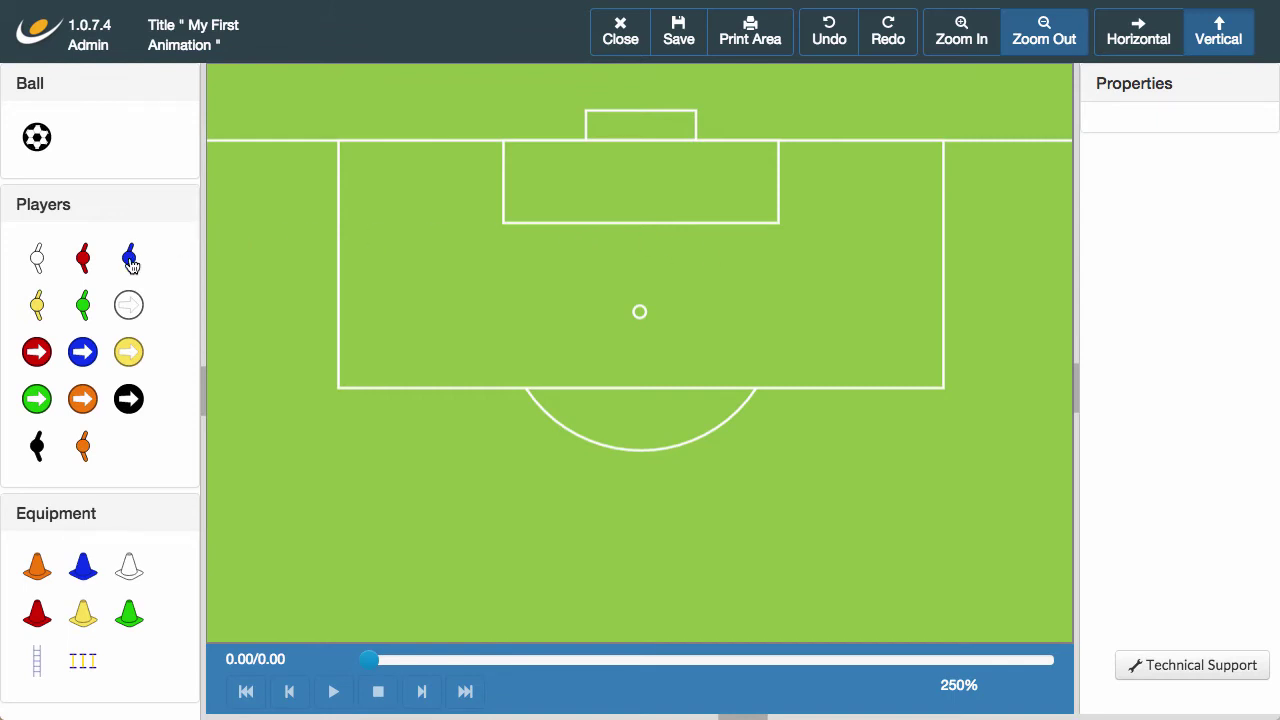
pyautogui.moveTo(131, 262); pyautogui.dragTo(470, 417)
pyautogui.moveTo(798, 353); pyautogui.dragTo(781, 346)
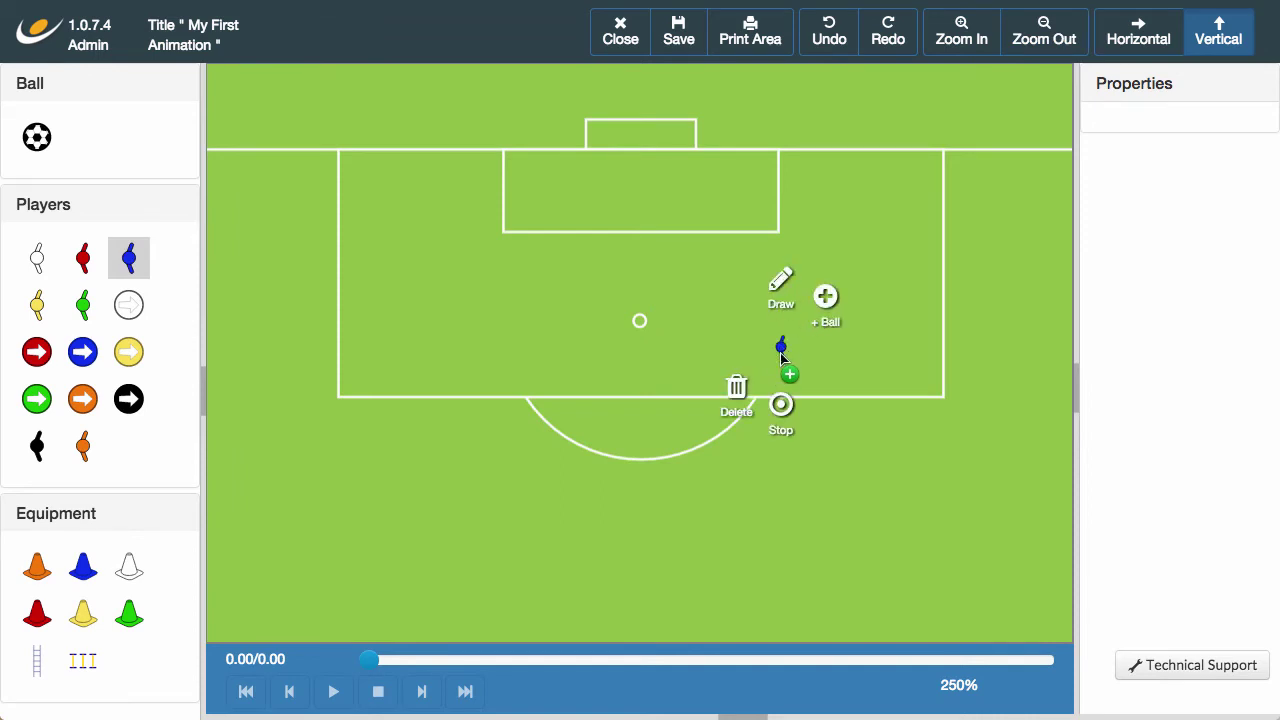
pyautogui.click(781, 404)
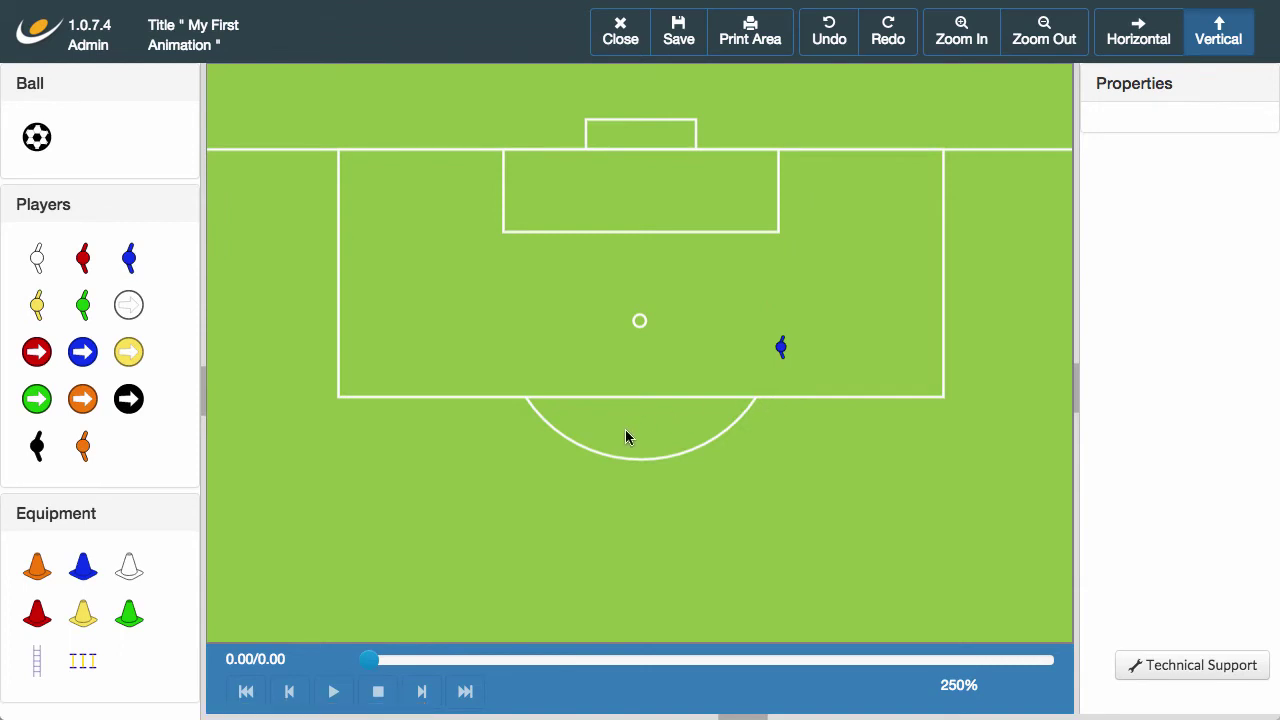
pyautogui.click(836, 37)
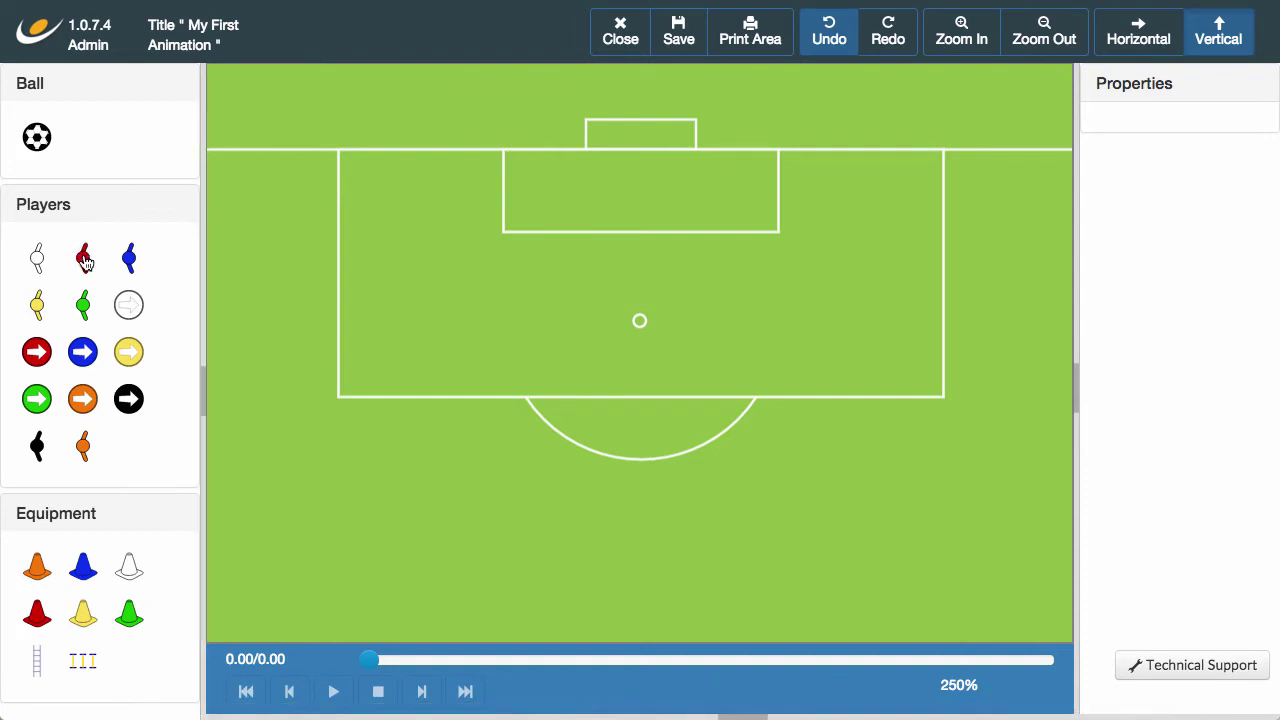
# Put a red player rotated to 175° on the penalty box's bottom line, then place white players left of the D.
pyautogui.moveTo(100, 263)
pyautogui.mouseDown()
pyautogui.moveTo(405, 280)
pyautogui.moveTo(782, 358)
pyautogui.mouseUp()
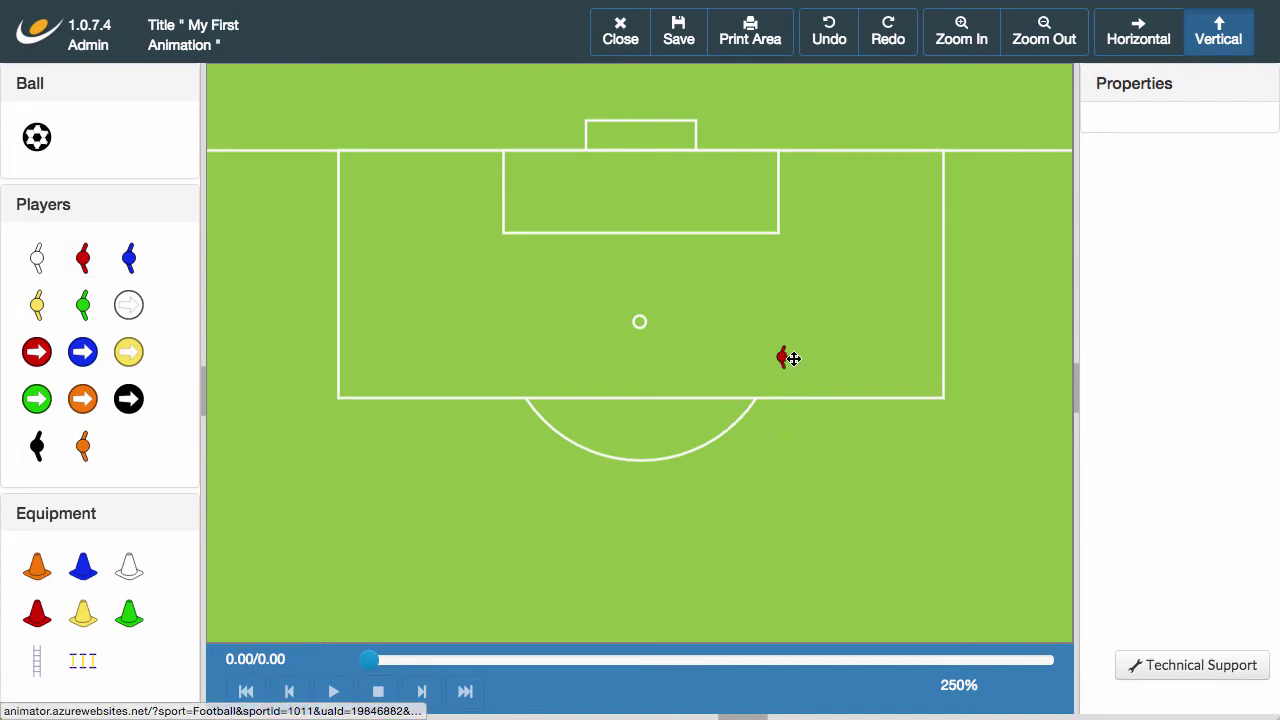
pyautogui.click(786, 357)
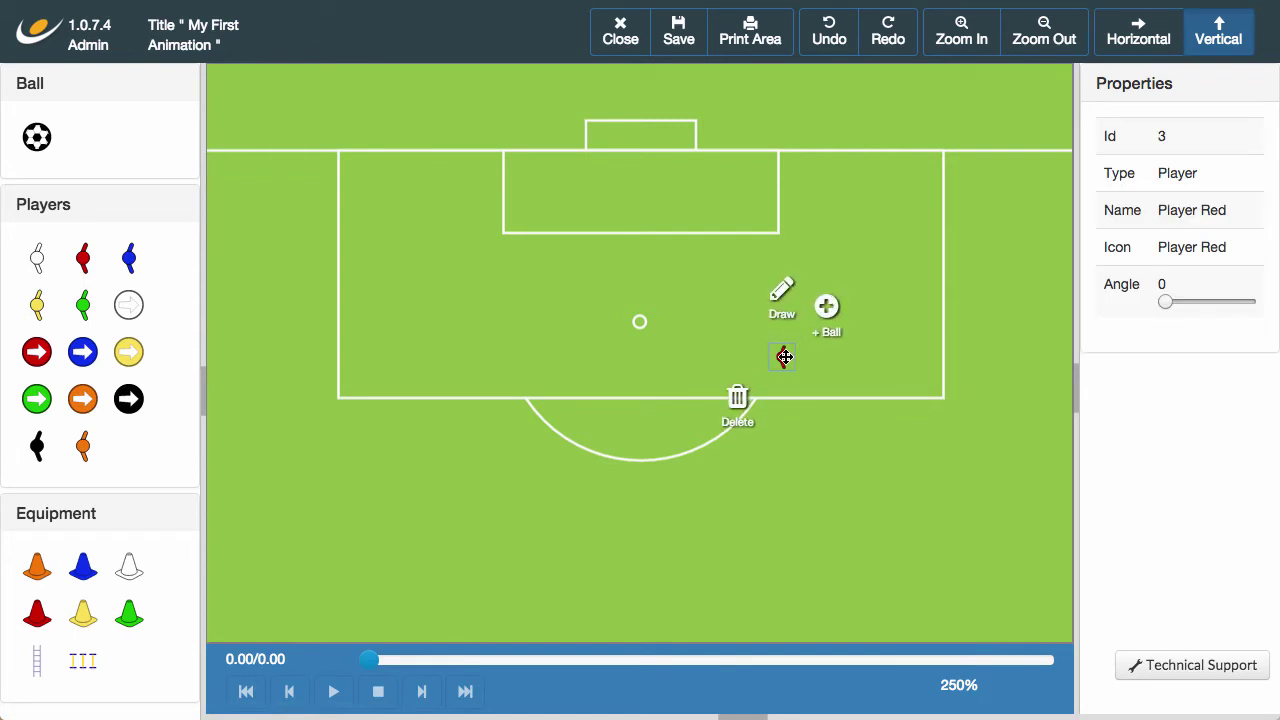
pyautogui.moveTo(786, 357)
pyautogui.mouseDown()
pyautogui.moveTo(597, 357)
pyautogui.moveTo(721, 509)
pyautogui.moveTo(797, 365)
pyautogui.mouseUp()
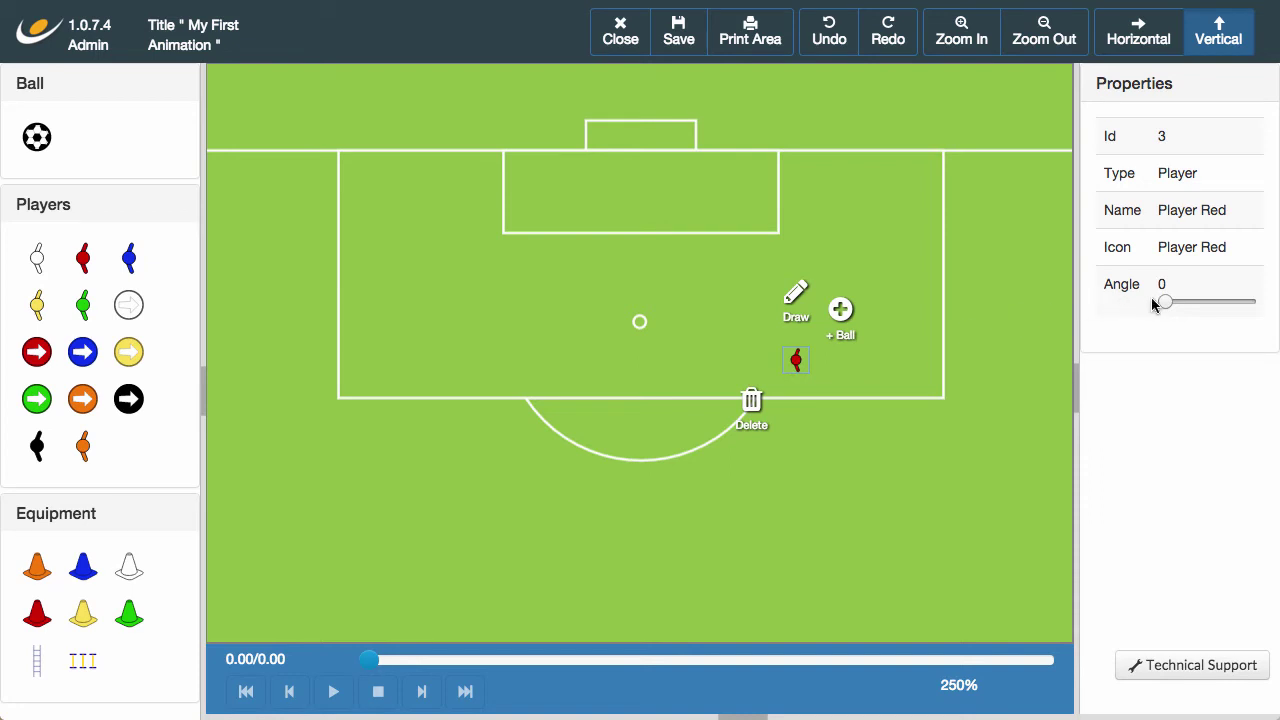
pyautogui.moveTo(1166, 306); pyautogui.dragTo(1205, 306)
pyautogui.moveTo(797, 360); pyautogui.dragTo(806, 394)
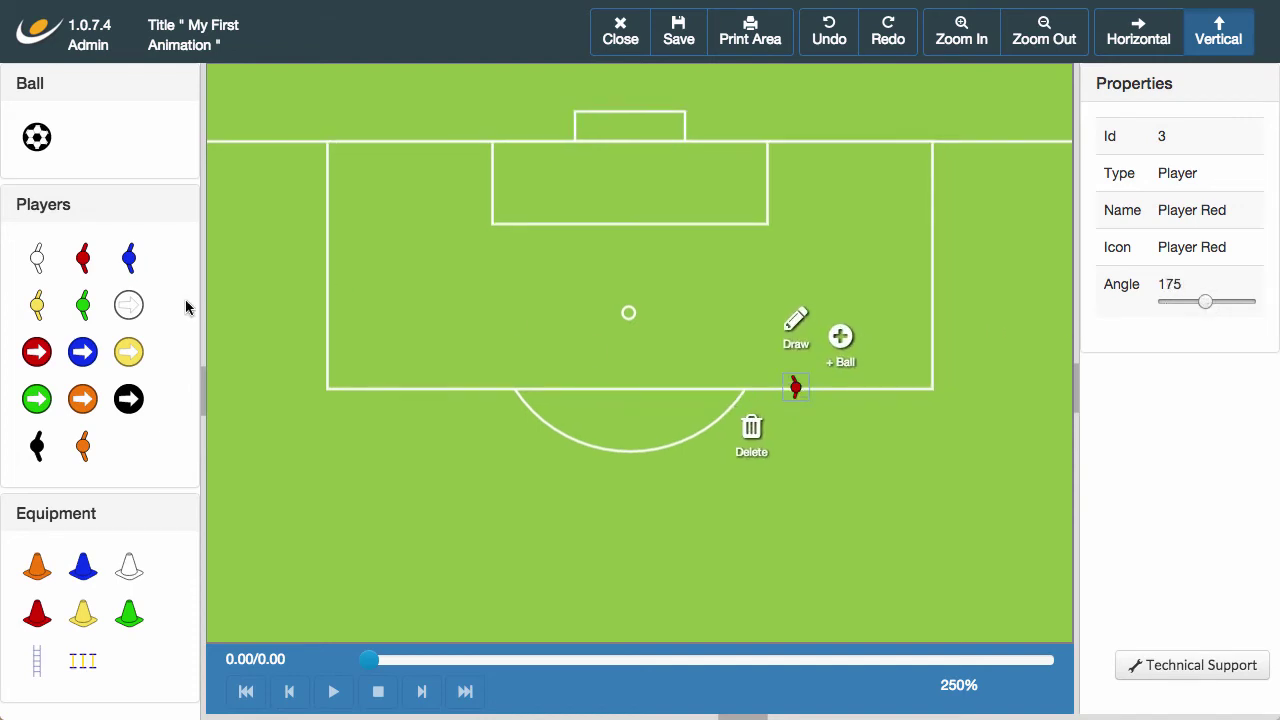
pyautogui.click(37, 258)
pyautogui.click(446, 454)
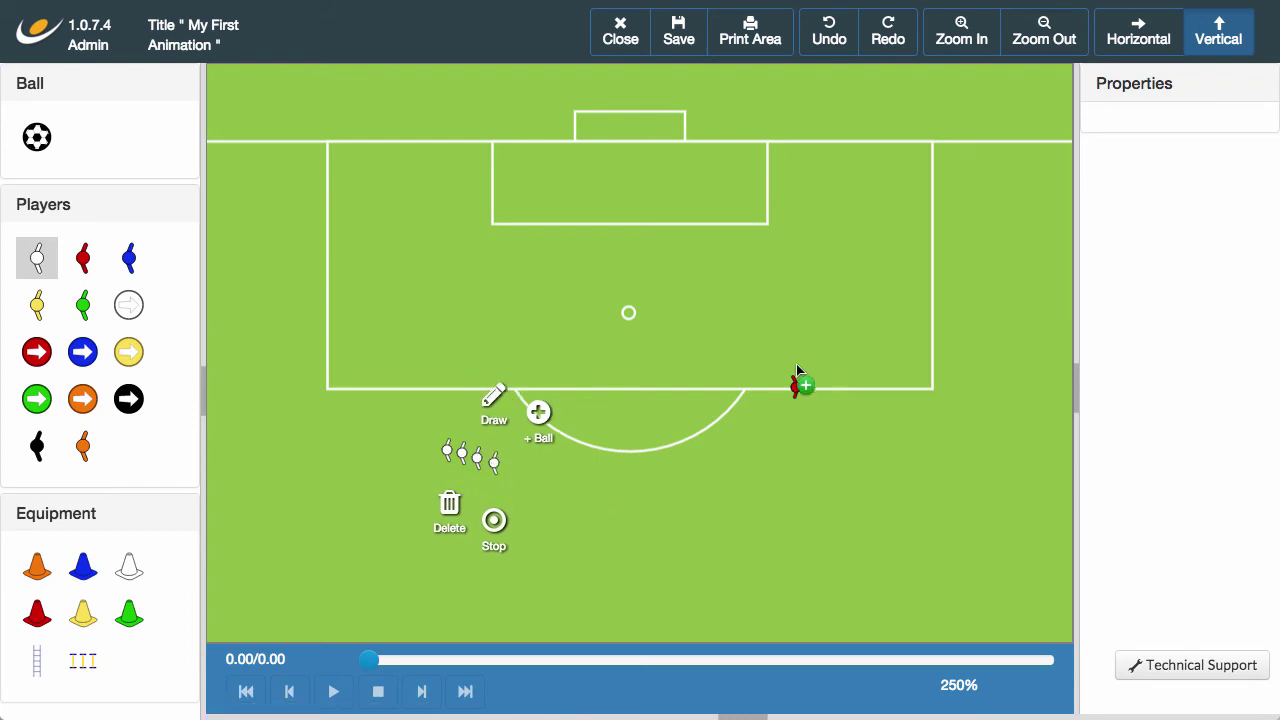
# Place three white players in the penalty box and rotate one of them.
pyautogui.click(711, 357)
pyautogui.click(815, 316)
pyautogui.click(783, 316)
pyautogui.click(783, 316)
pyautogui.moveTo(1160, 300); pyautogui.dragTo(1191, 306)
pyautogui.click(816, 317)
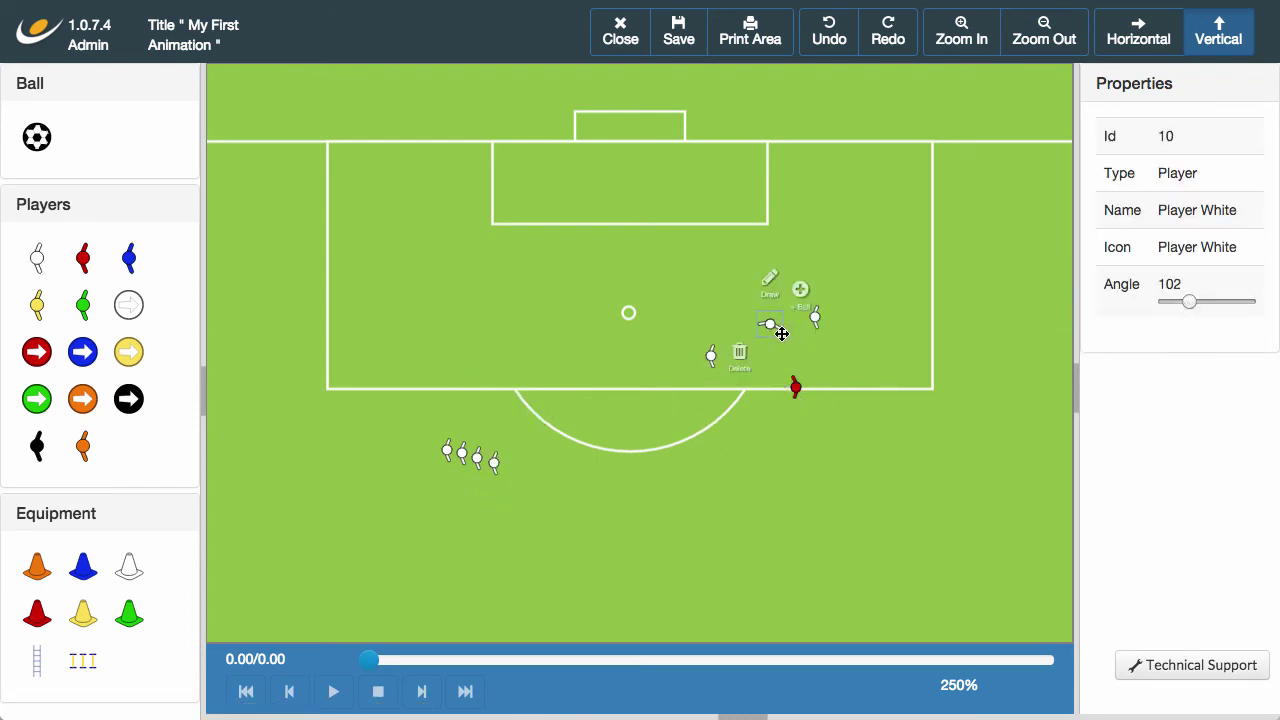
pyautogui.click(852, 348)
# Add red players in the box and turn them, one to 76°.
pyautogui.click(83, 258)
pyautogui.click(837, 376)
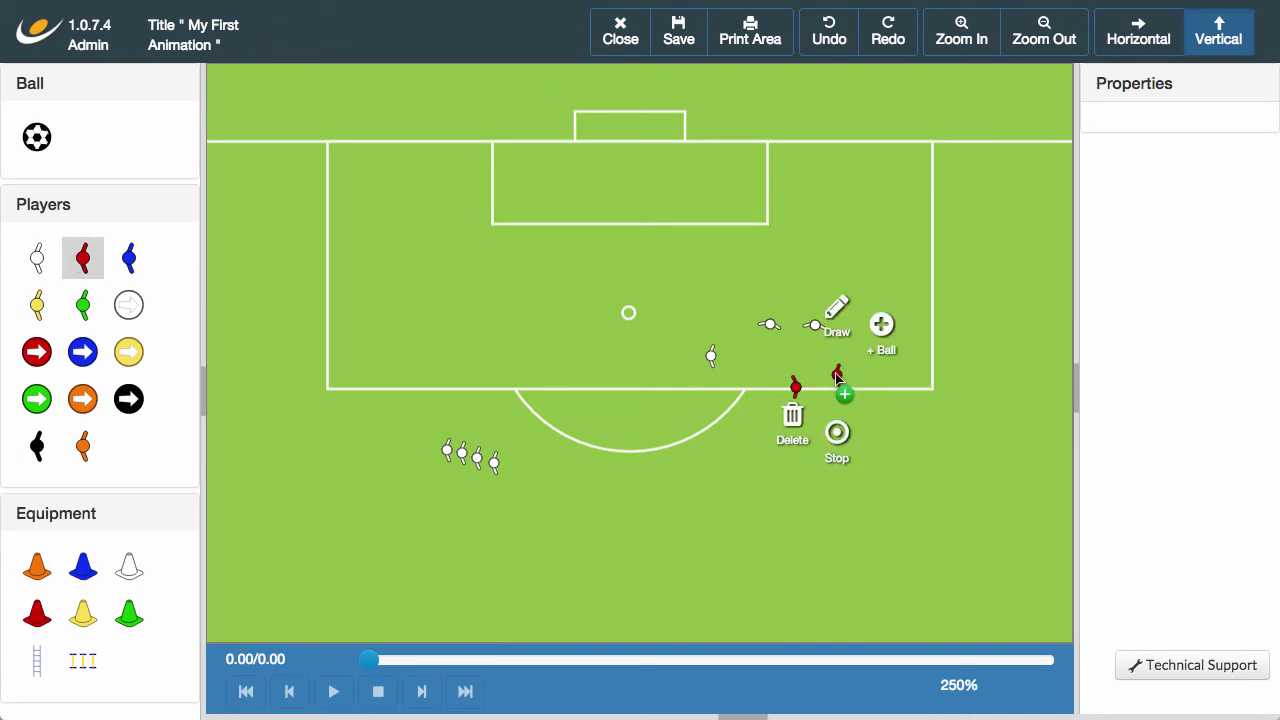
pyautogui.click(788, 340)
pyautogui.click(788, 340)
pyautogui.moveTo(1166, 302); pyautogui.dragTo(1194, 303)
pyautogui.click(837, 376)
pyautogui.click(711, 371)
# Turn the white players in the row left of the D to 115°.
pyautogui.click(495, 478)
pyautogui.click(478, 472)
pyautogui.click(462, 468)
pyautogui.click(446, 466)
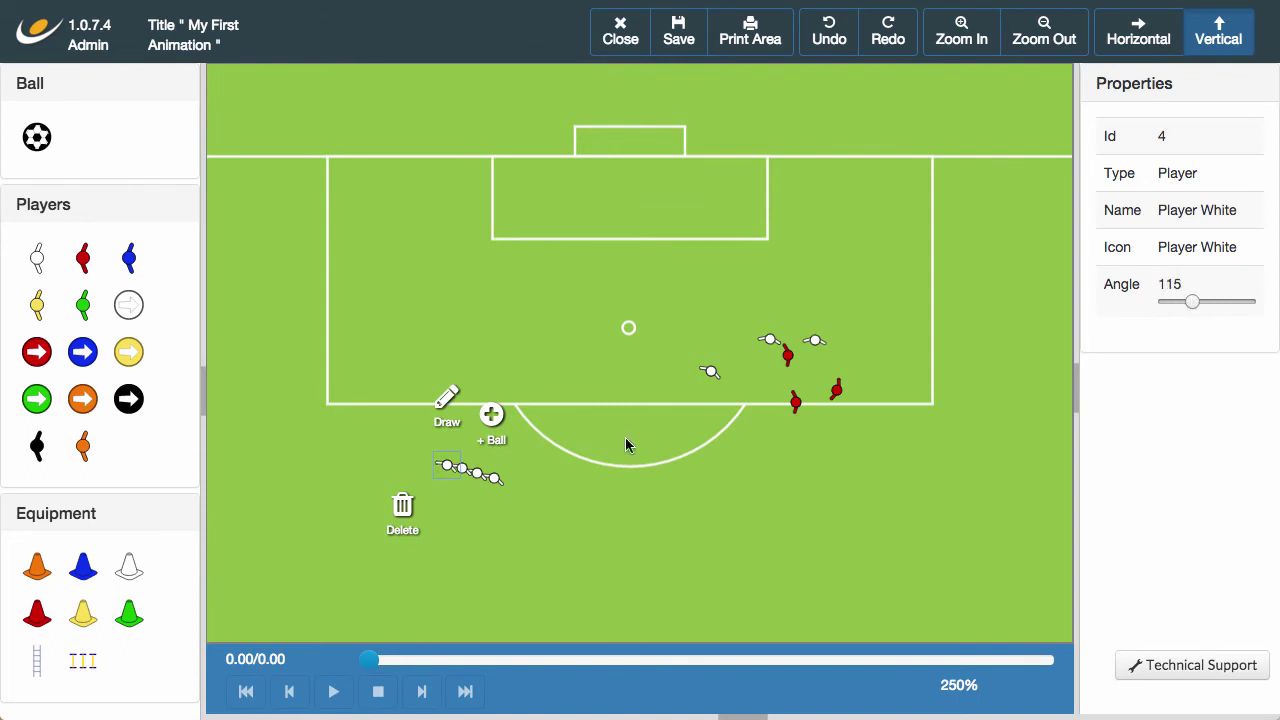
pyautogui.click(478, 472)
# Place five red players below the white row near the bottom of the view.
pyautogui.click(446, 466)
pyautogui.moveTo(83, 258); pyautogui.dragTo(423, 595)
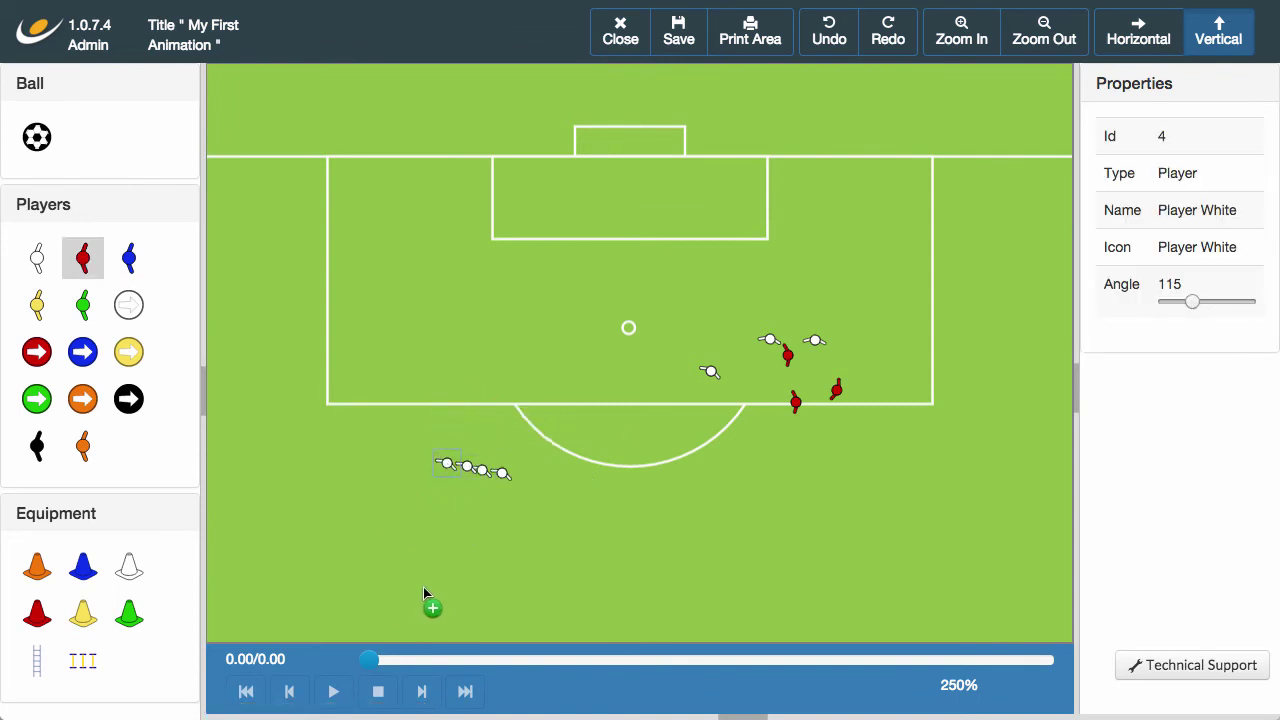
pyautogui.click(415, 567)
pyautogui.click(457, 588)
pyautogui.click(390, 595)
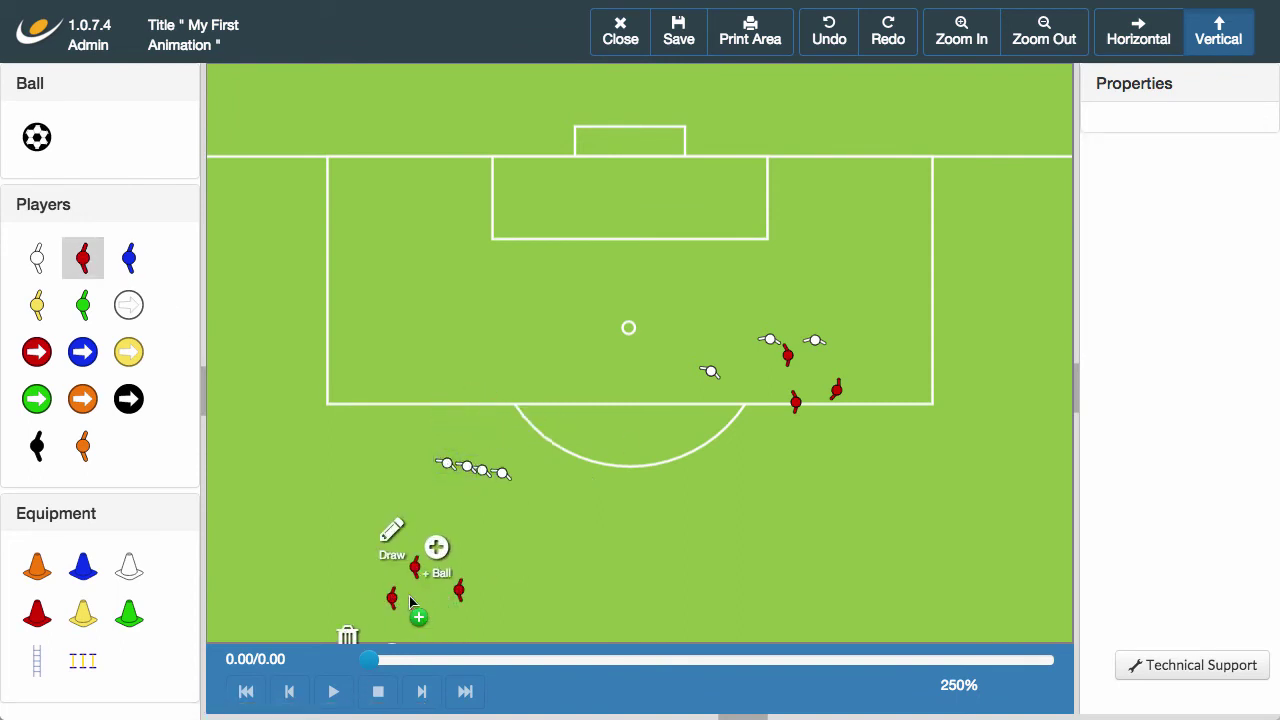
pyautogui.click(559, 618)
pyautogui.scroll(-1, 559, 618)
pyautogui.click(722, 592)
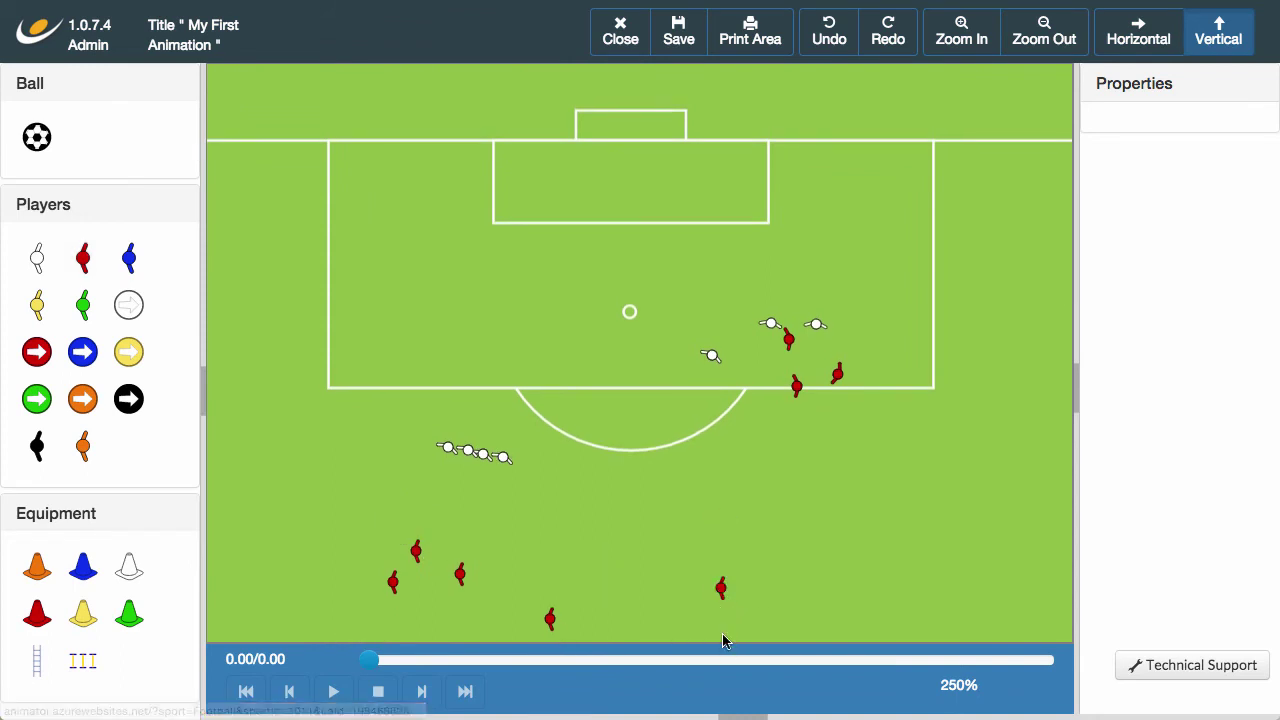
# Rotate each of the five bottom red players, the first to 301°.
pyautogui.click(416, 550)
pyautogui.moveTo(1160, 301); pyautogui.dragTo(1224, 301)
pyautogui.click(462, 576)
pyautogui.click(393, 583)
pyautogui.click(549, 620)
pyautogui.click(721, 589)
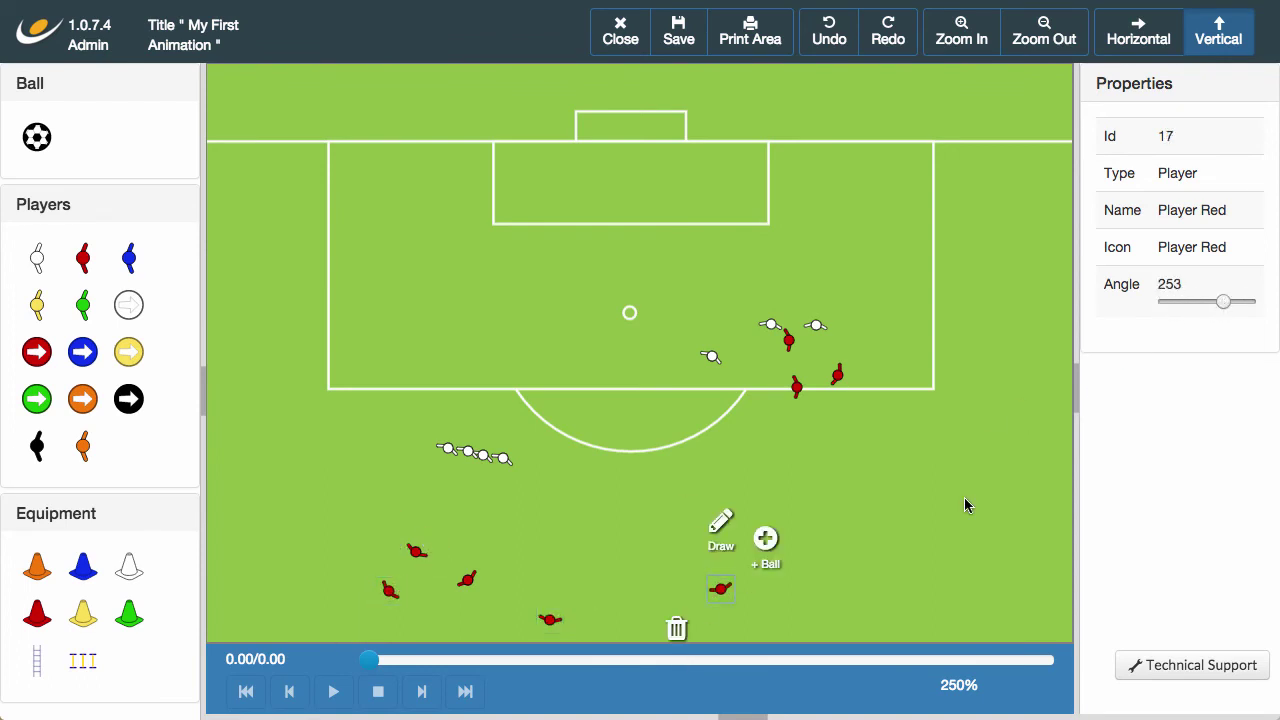
pyautogui.click(848, 549)
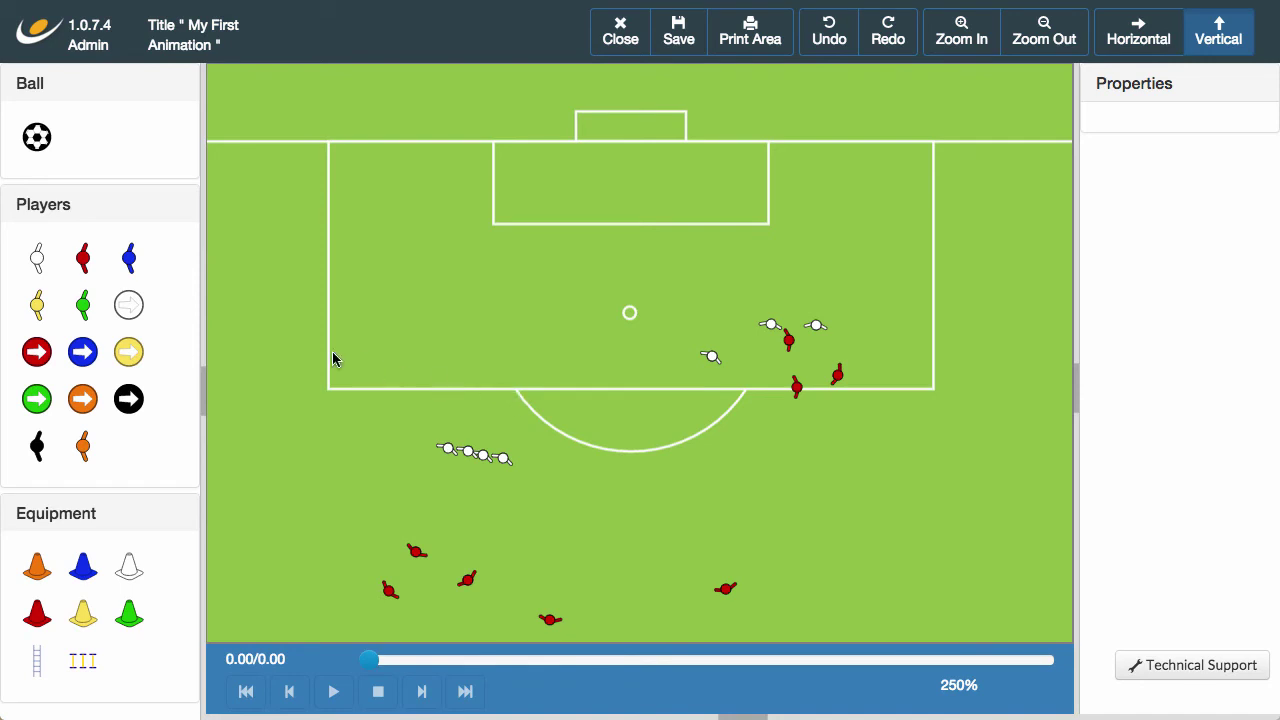
# Add an angled red player at the end of the white row and delete the lower-left red player.
pyautogui.moveTo(84, 259); pyautogui.dragTo(526, 464)
pyautogui.click(526, 496)
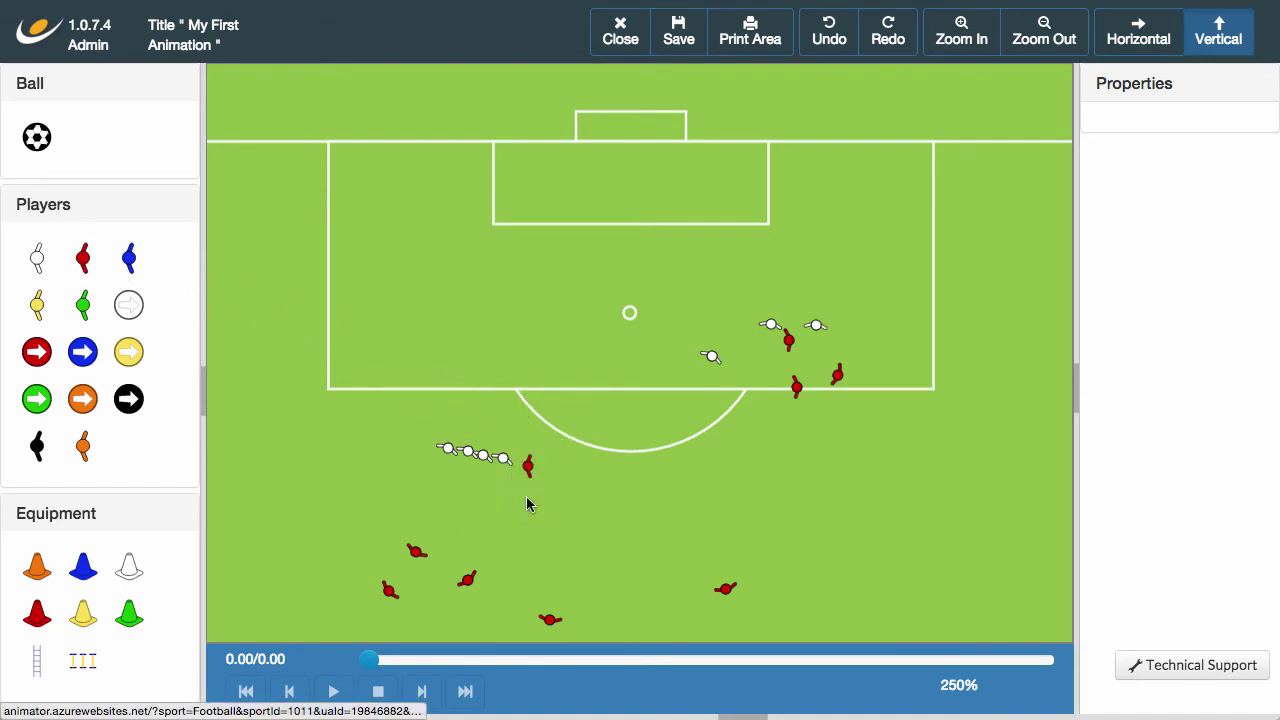
pyautogui.click(528, 465)
pyautogui.moveTo(1163, 302); pyautogui.dragTo(1190, 304)
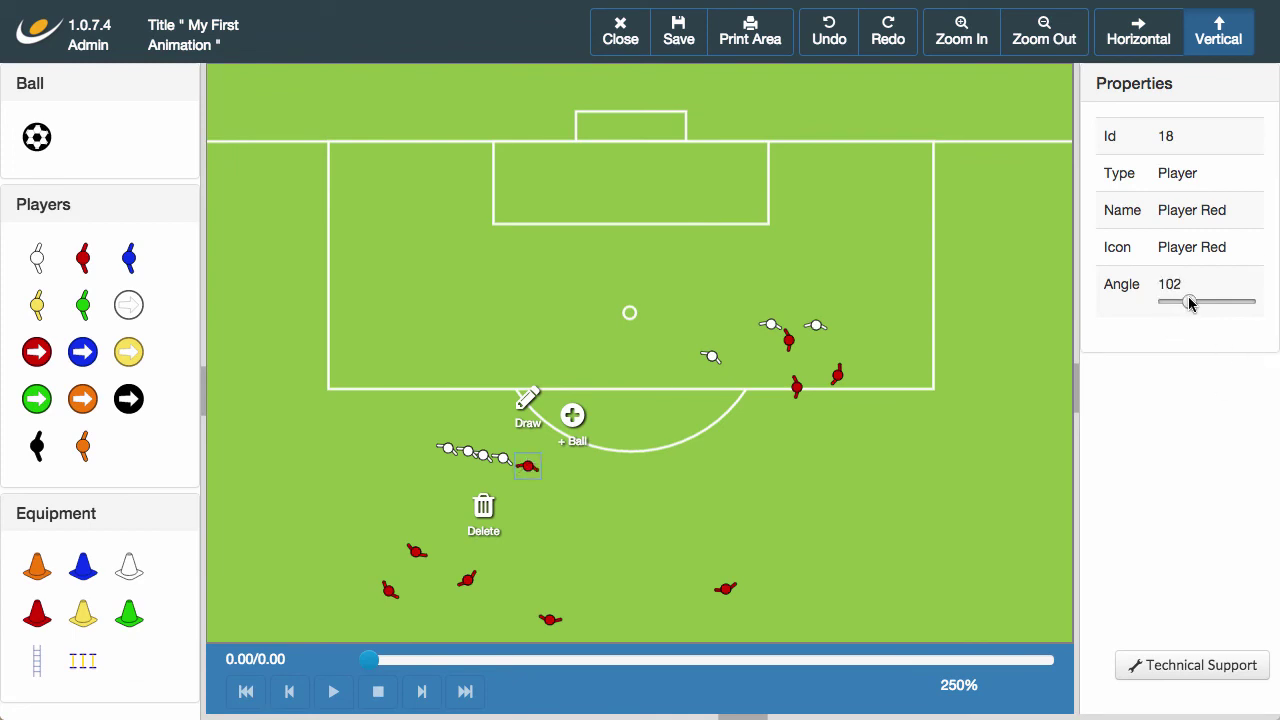
pyautogui.click(389, 592)
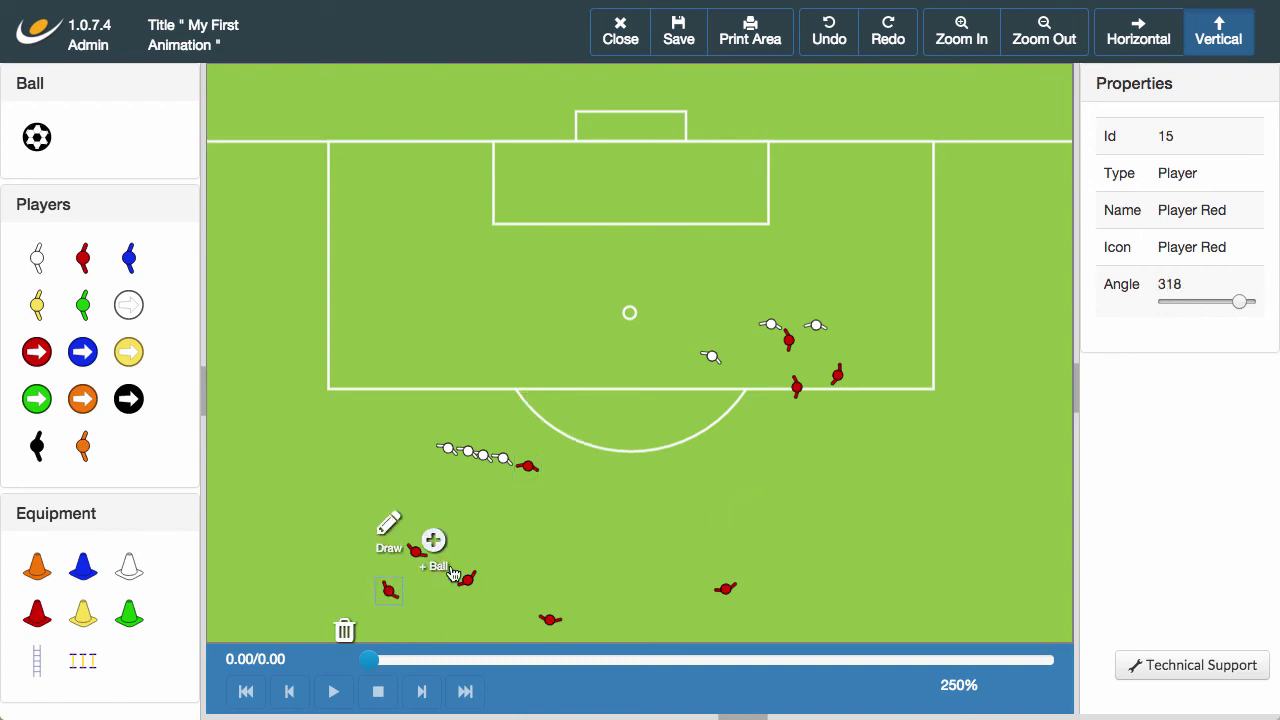
pyautogui.click(345, 629)
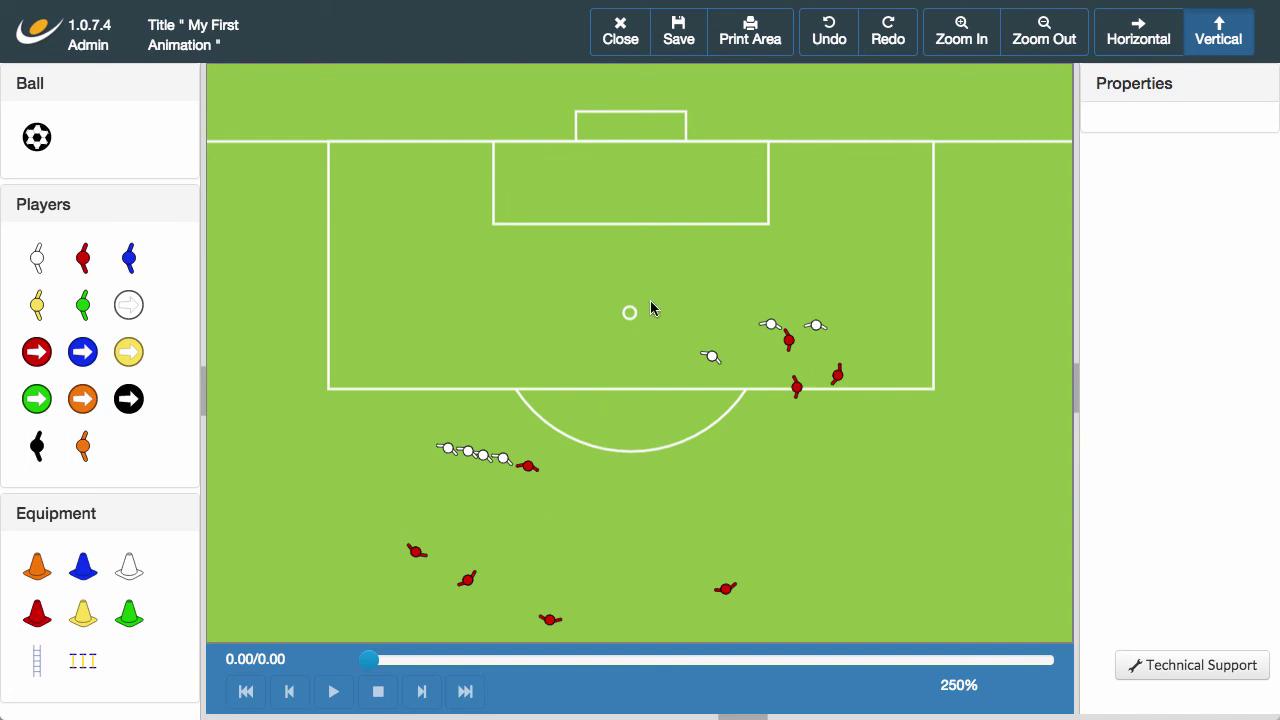
# Save 'My First Animation' from the top toolbar.
pyautogui.click(677, 38)
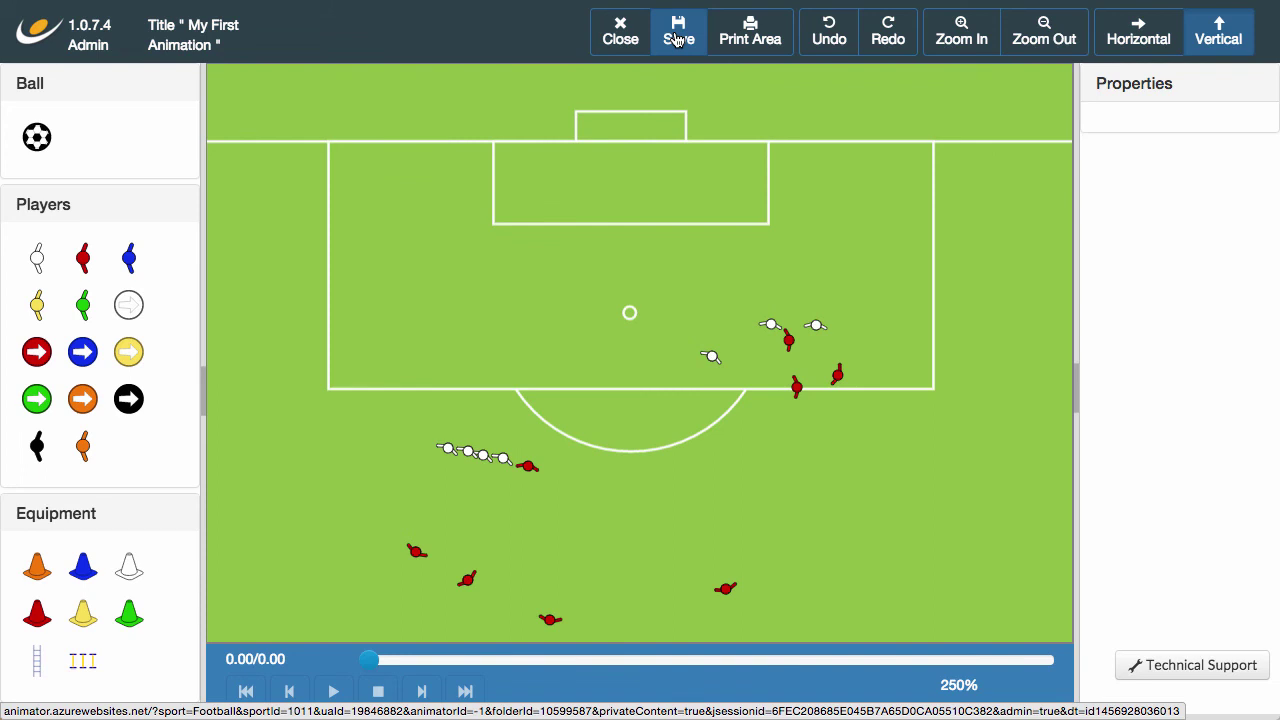